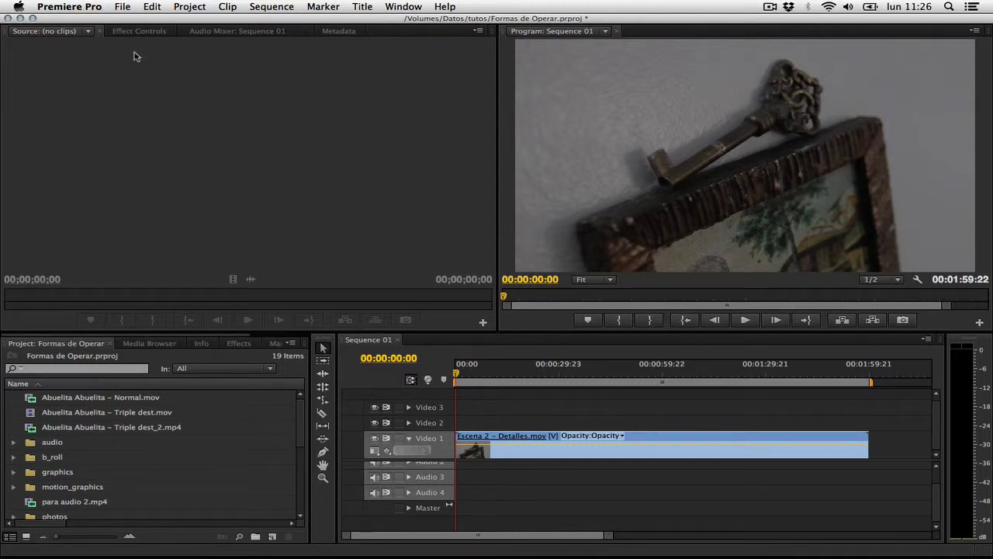
Open Preferences at the General page from the Premiere Pro menu.
left_click(79, 8)
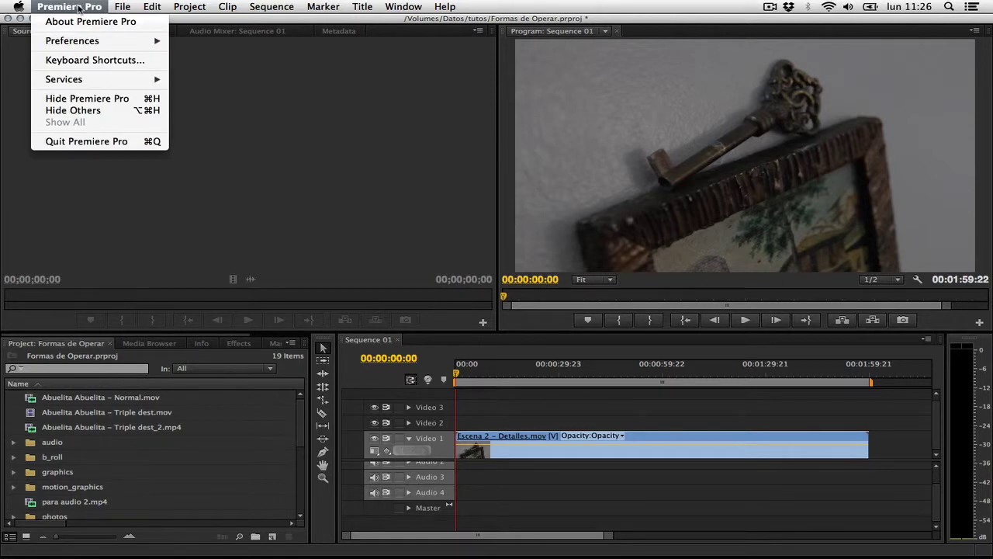
mouse_move(81, 45)
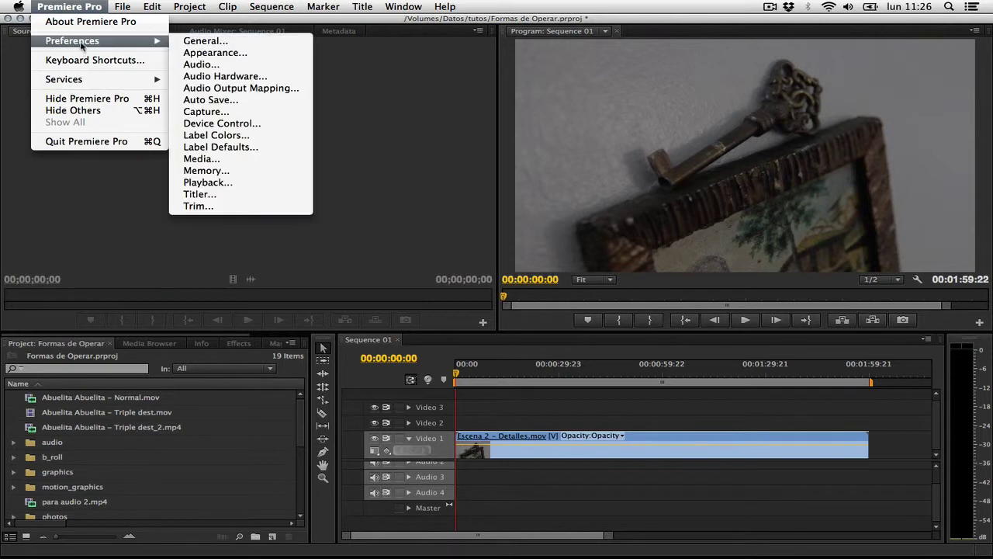
mouse_move(165, 6)
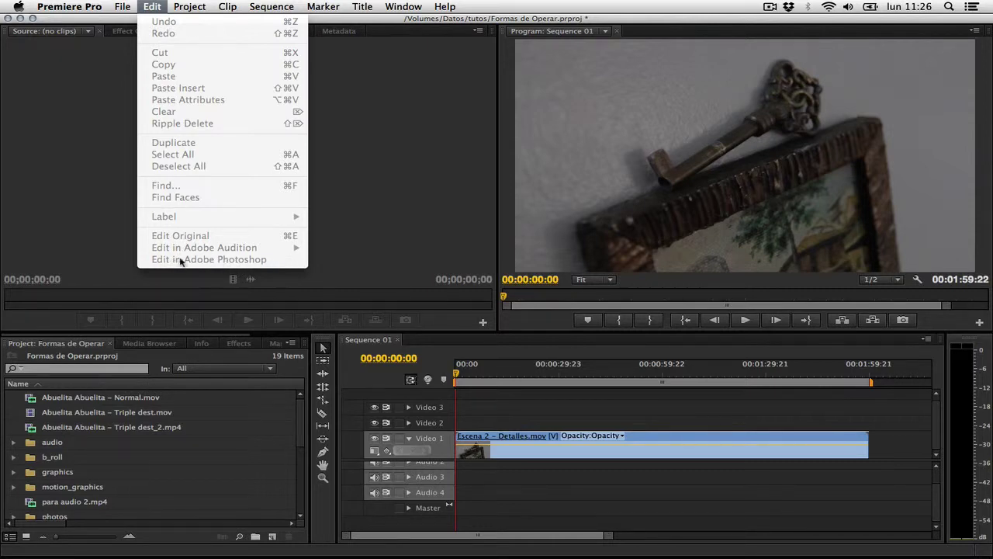
mouse_move(72, 5)
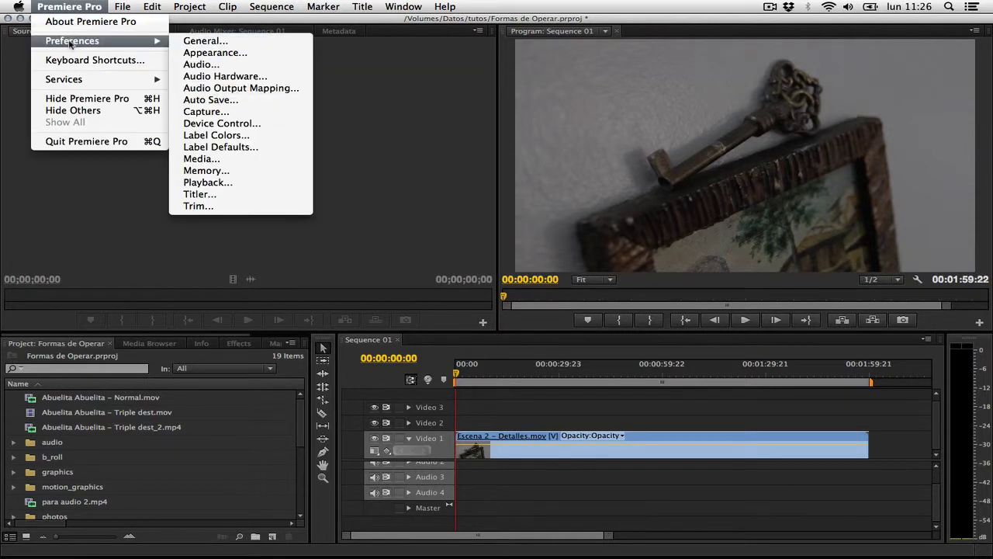
left_click(205, 42)
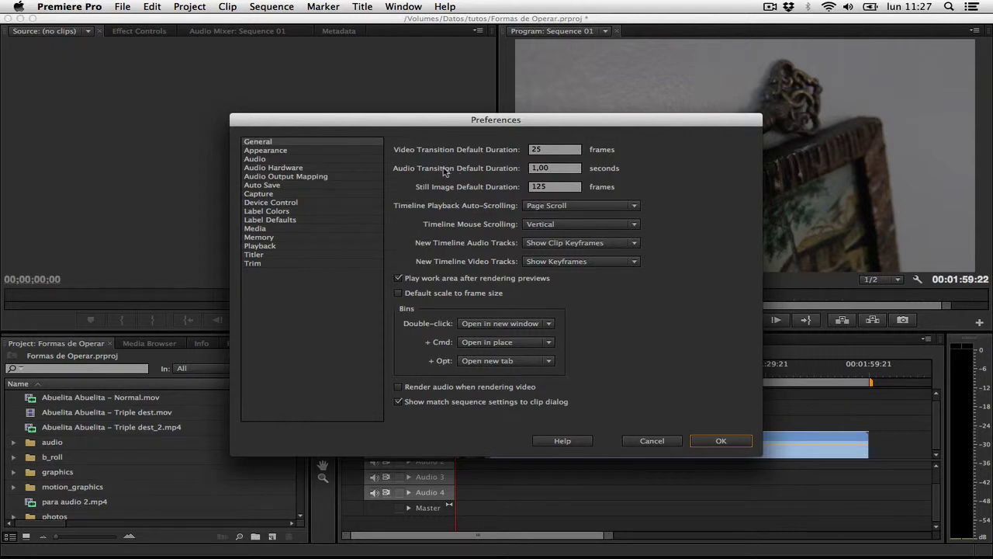
On the Appearance page, move the Brightness slider toward Lighter, then slightly darker than it started.
left_click(275, 152)
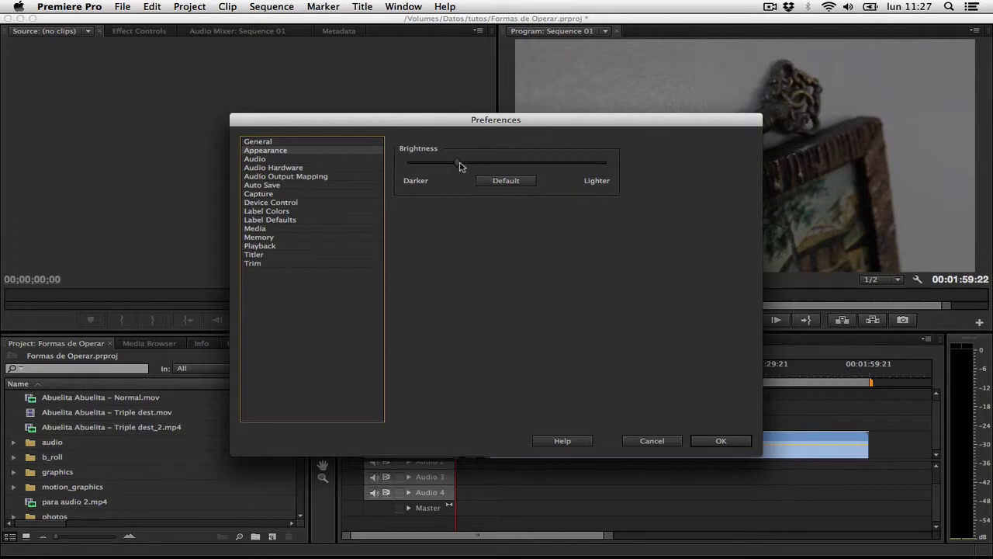
left_click_drag(459, 164, 565, 166)
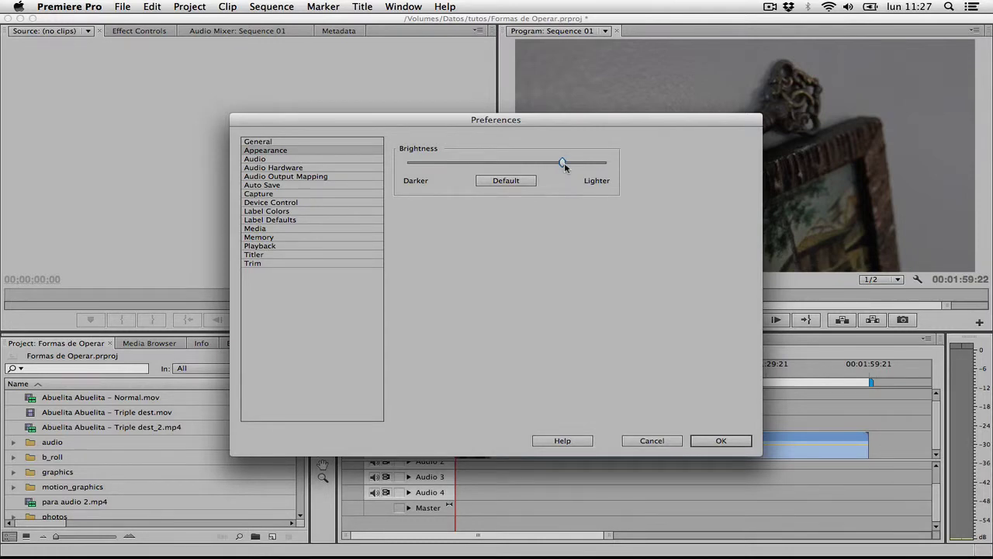
left_click_drag(564, 166, 441, 167)
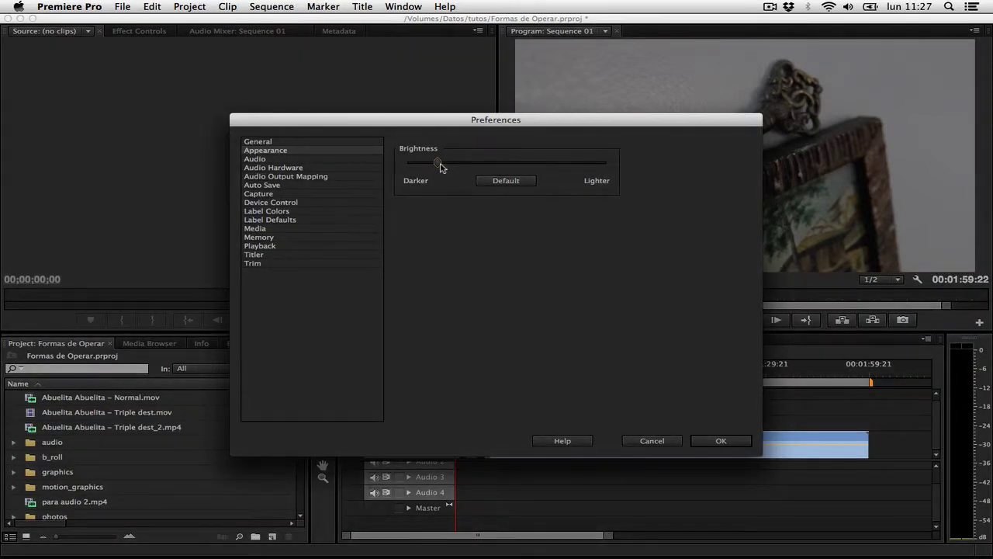
left_click_drag(440, 167, 435, 170)
Change Auto Save from every 20 minutes to every 5 minutes, with Maximum Project Versions 10.
left_click(266, 186)
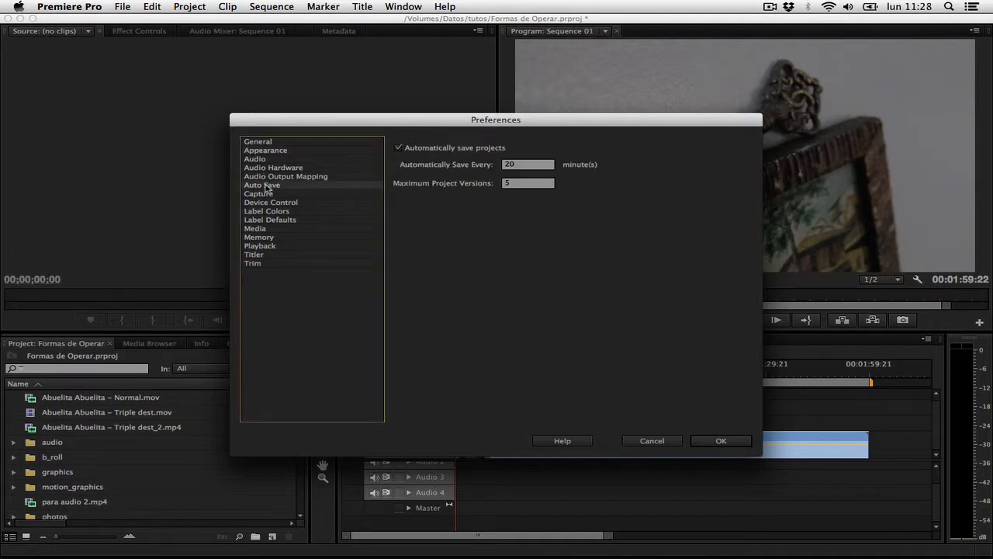
double_click(508, 166)
left_click(520, 166)
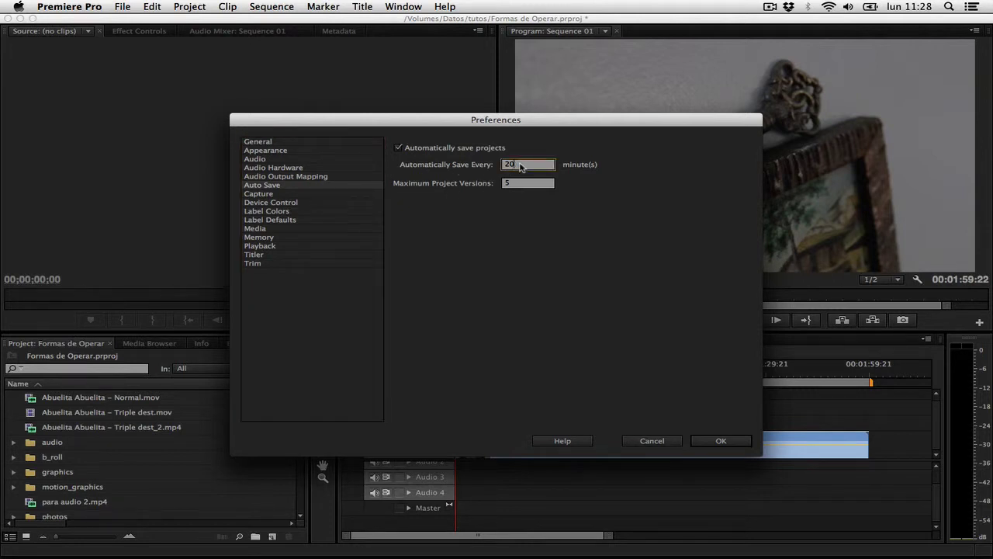
double_click(520, 166)
type("5")
double_click(518, 185)
type("1")
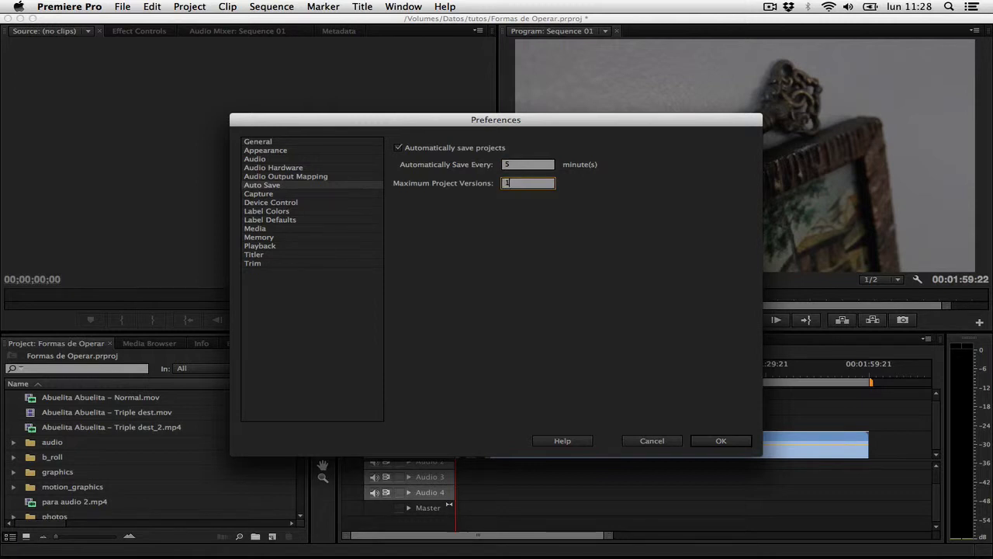
type("0")
left_click(535, 235)
Confirm the preferences with OK, then bring up the Window menu's Workspace list.
left_click(704, 440)
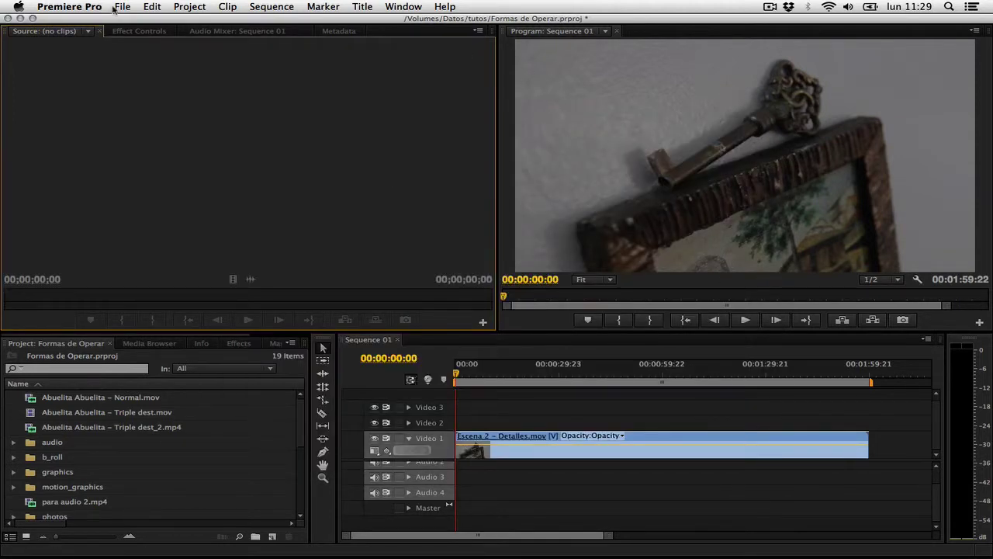
left_click(417, 6)
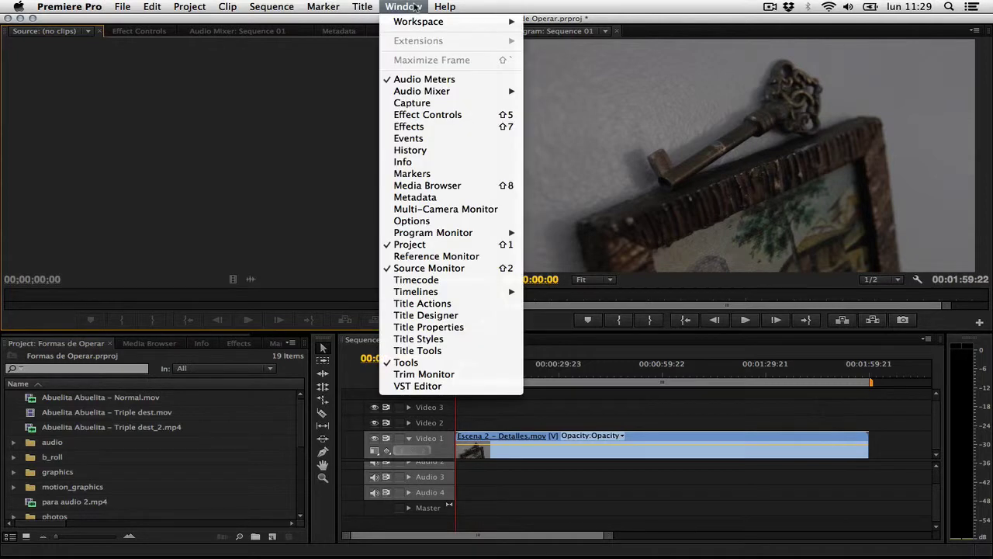
mouse_move(419, 24)
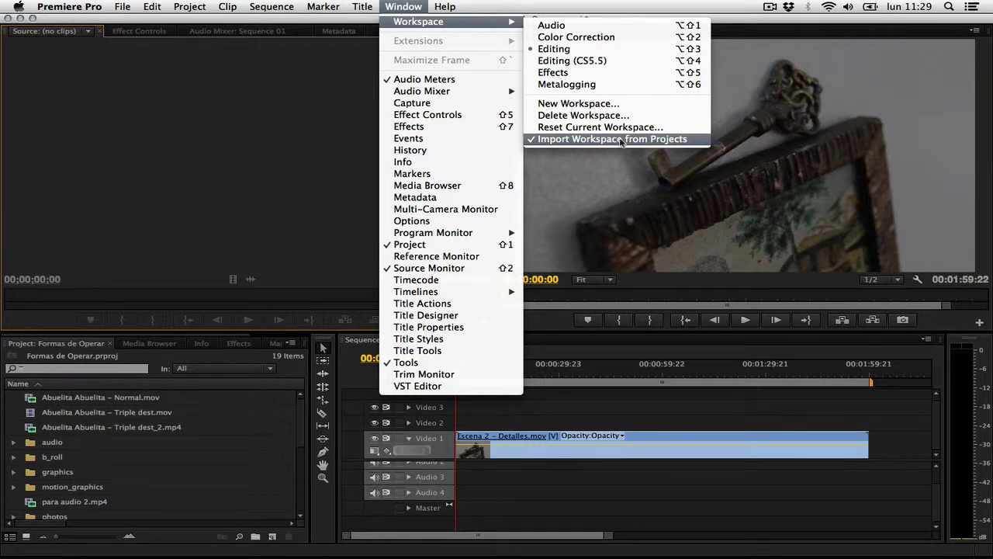
Dismiss the Window menu without choosing any panel or workspace.
left_click(260, 158)
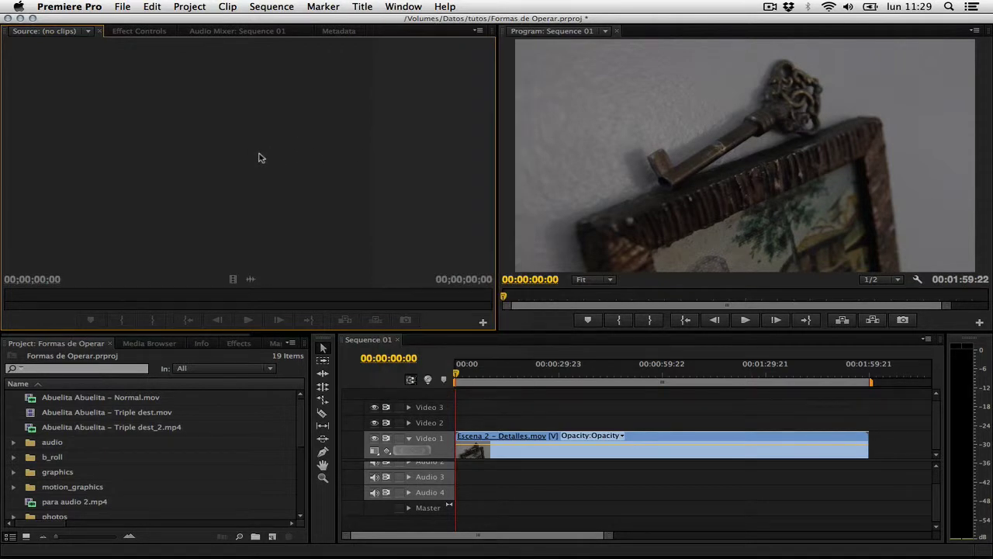